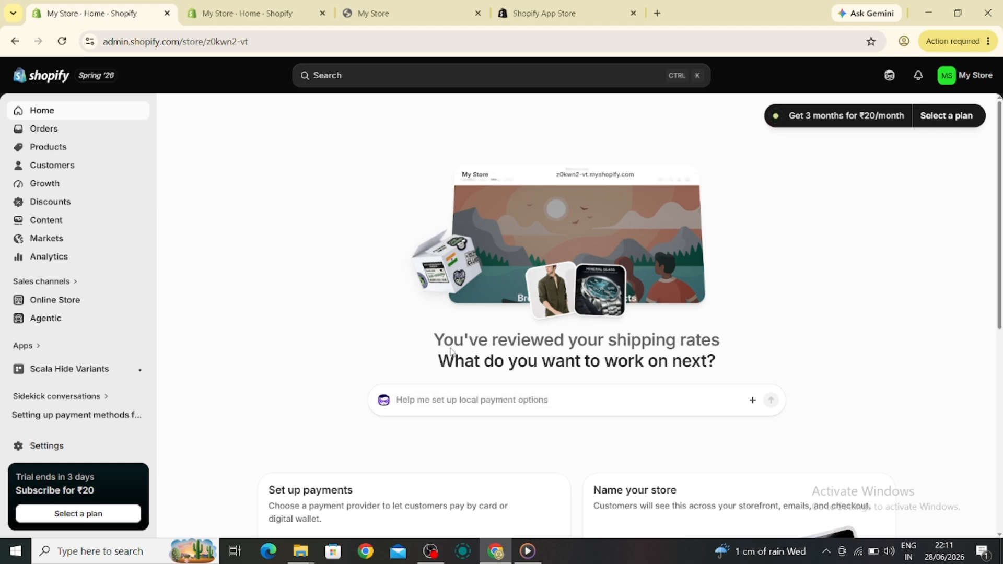
Try to add a new inventory location from the store's Locations settings
click(967, 77)
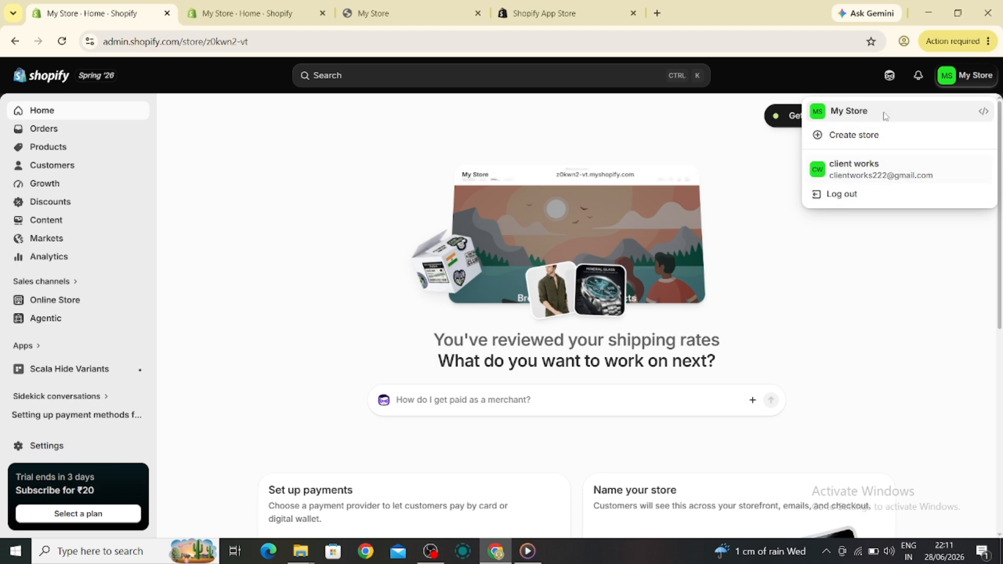
click(869, 231)
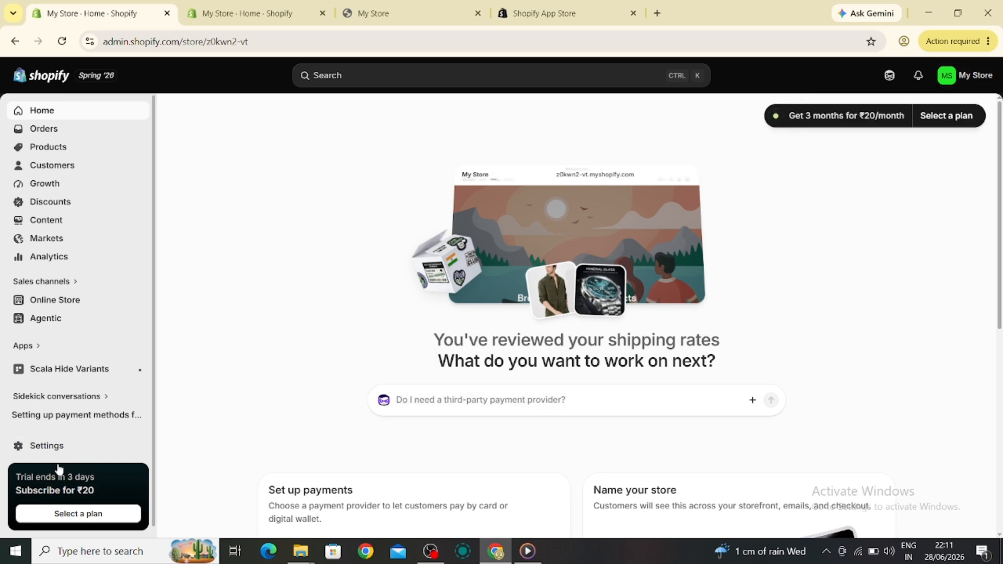
click(46, 448)
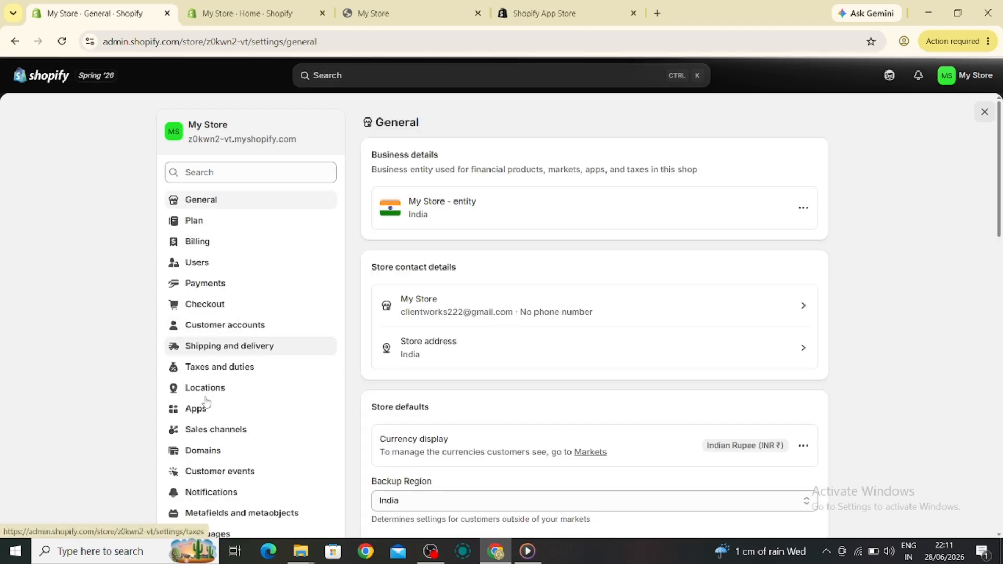
click(205, 389)
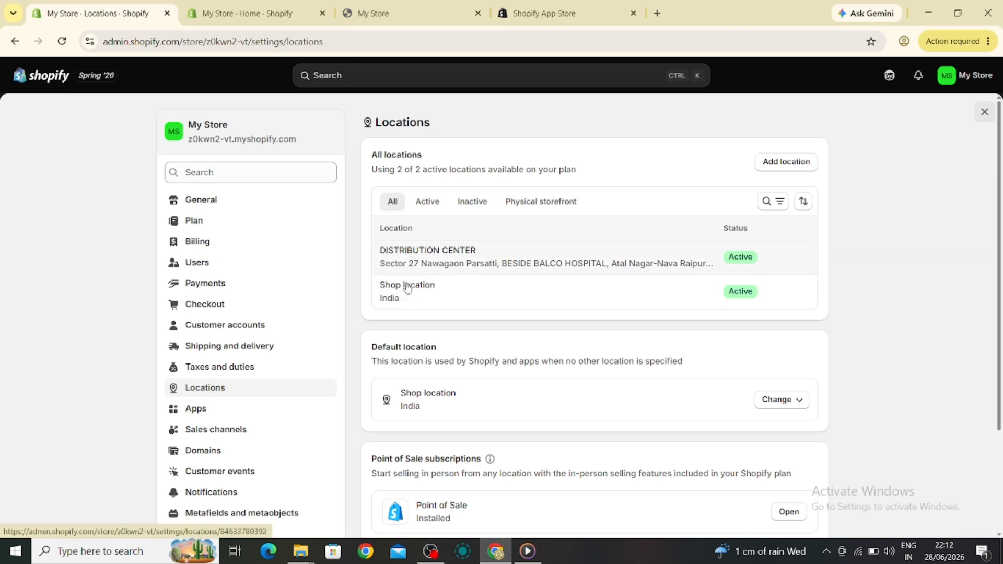
click(767, 168)
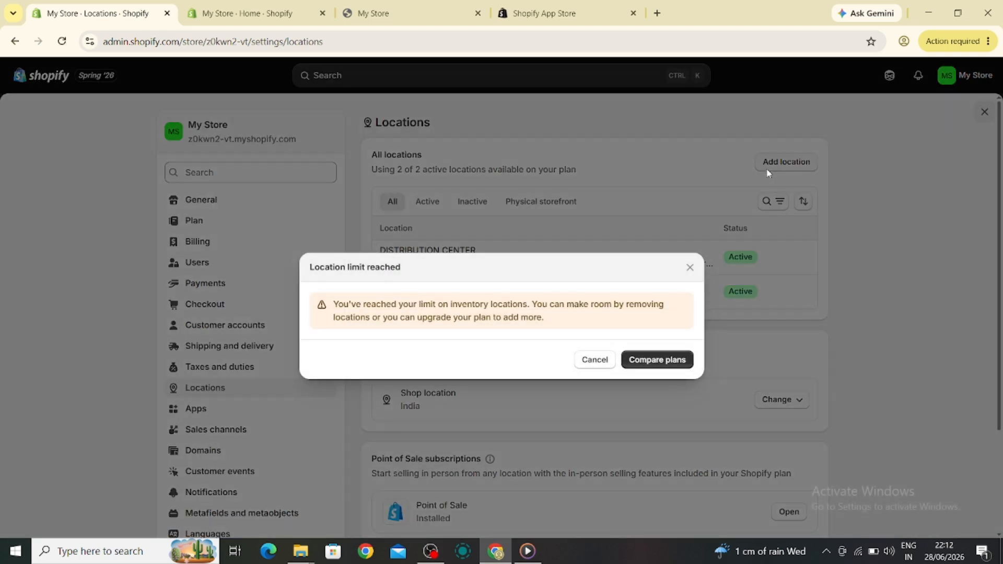
click(594, 360)
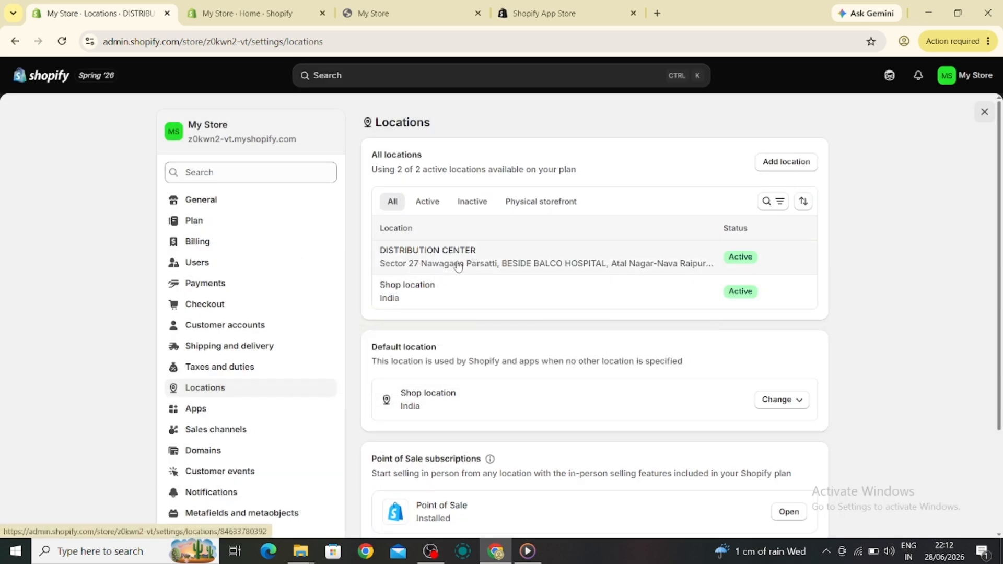
Open the DISTRIBUTION CENTER location and review its address details, saving the address dialog
click(441, 267)
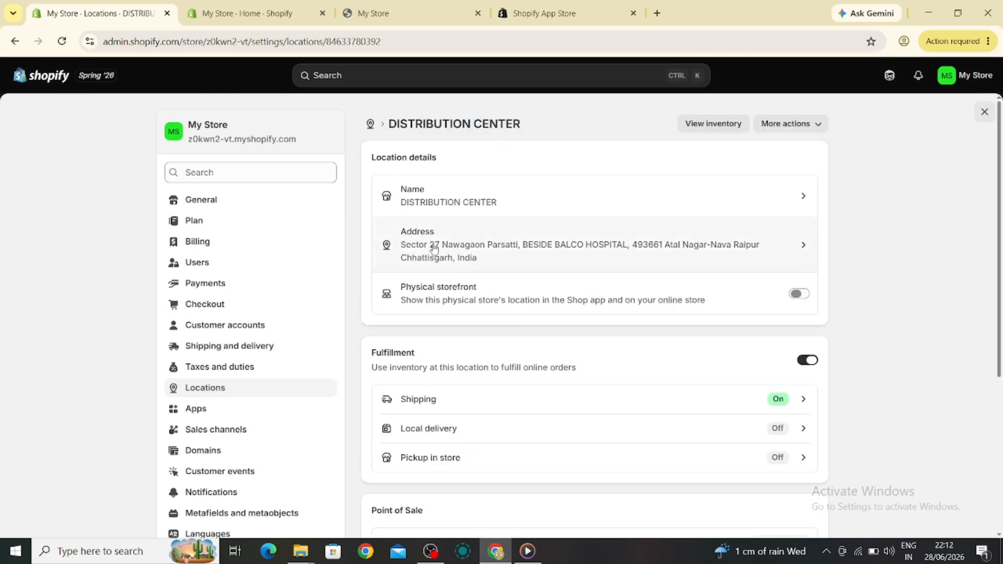
click(492, 255)
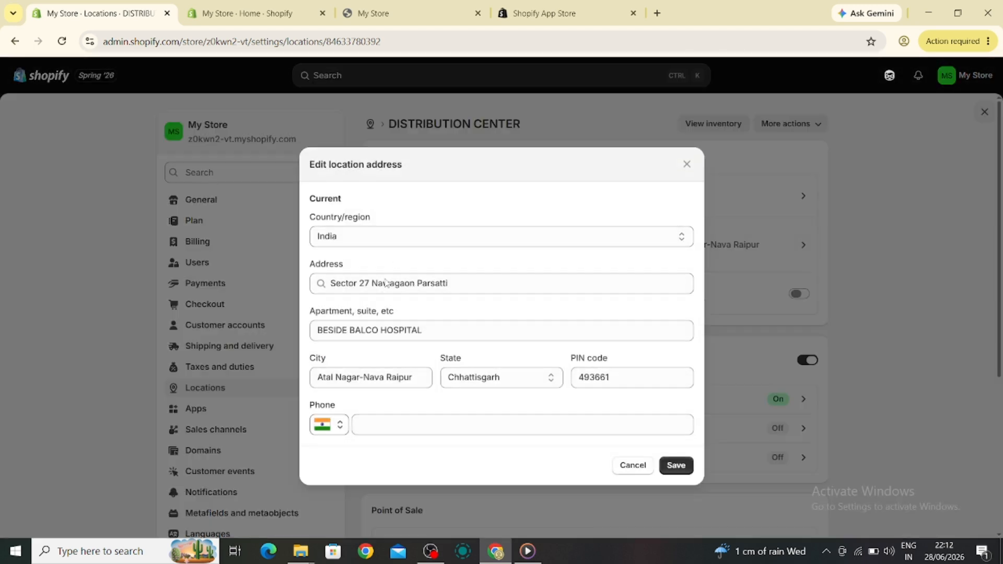
click(678, 468)
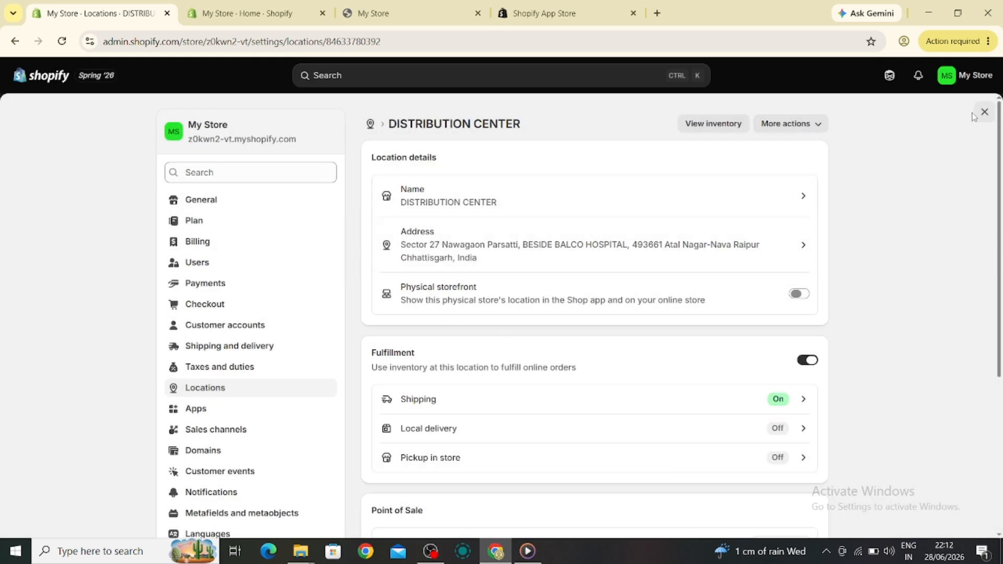
Enable local delivery for the DISTRIBUTION CENTER location in the shipping and delivery settings
click(239, 352)
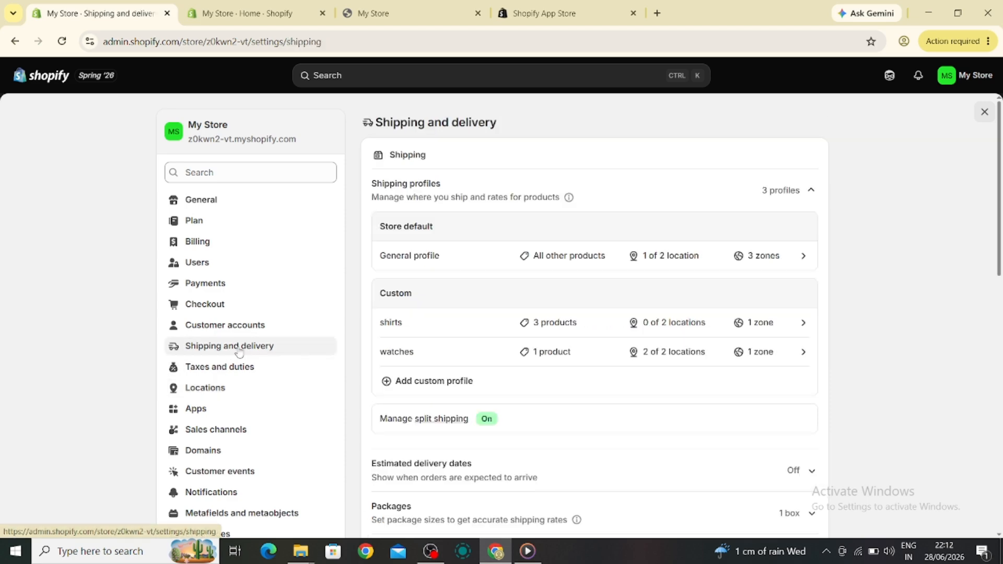
scroll(534, 366, down, 10)
scroll(535, 366, up, 3)
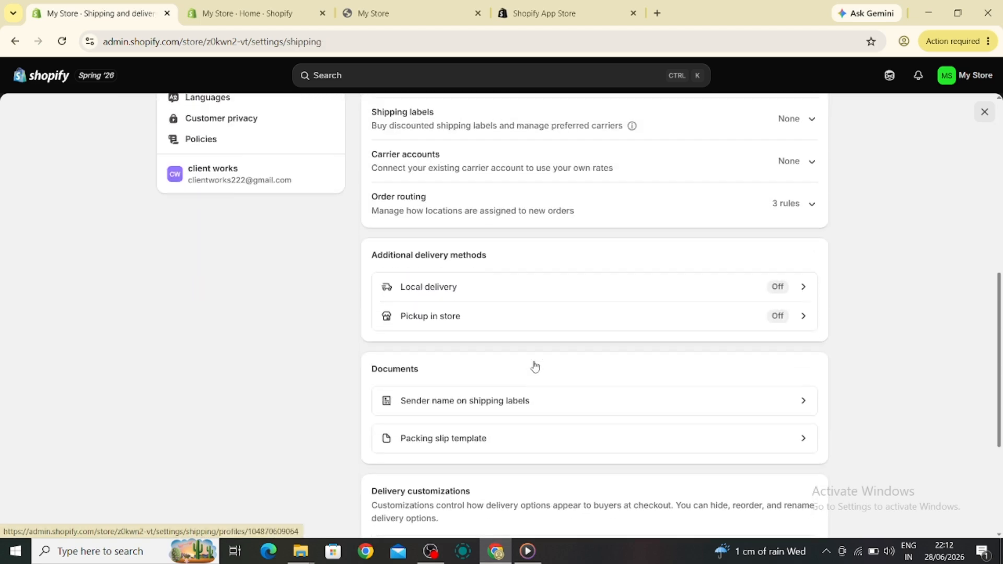
scroll(534, 366, up, 1)
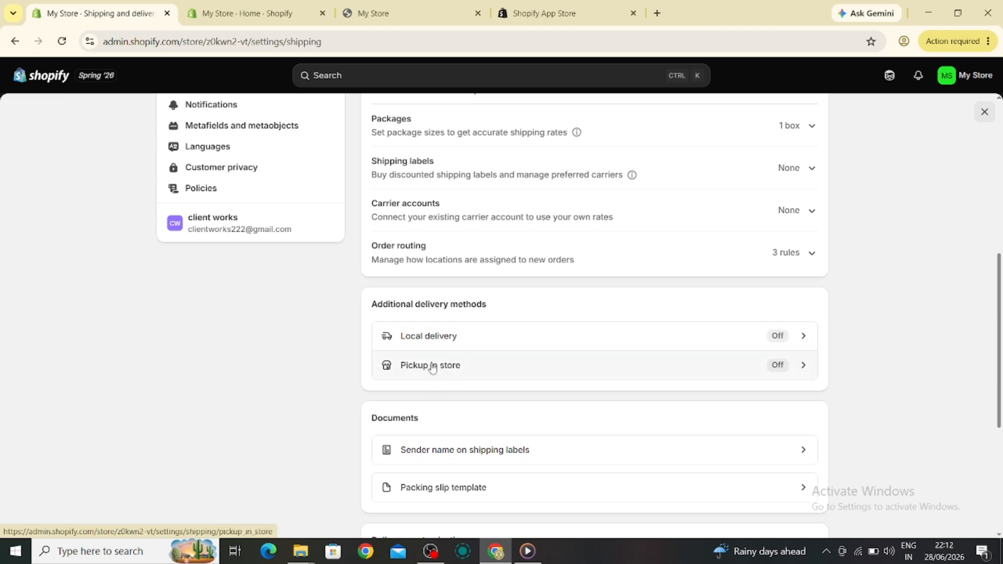
click(716, 348)
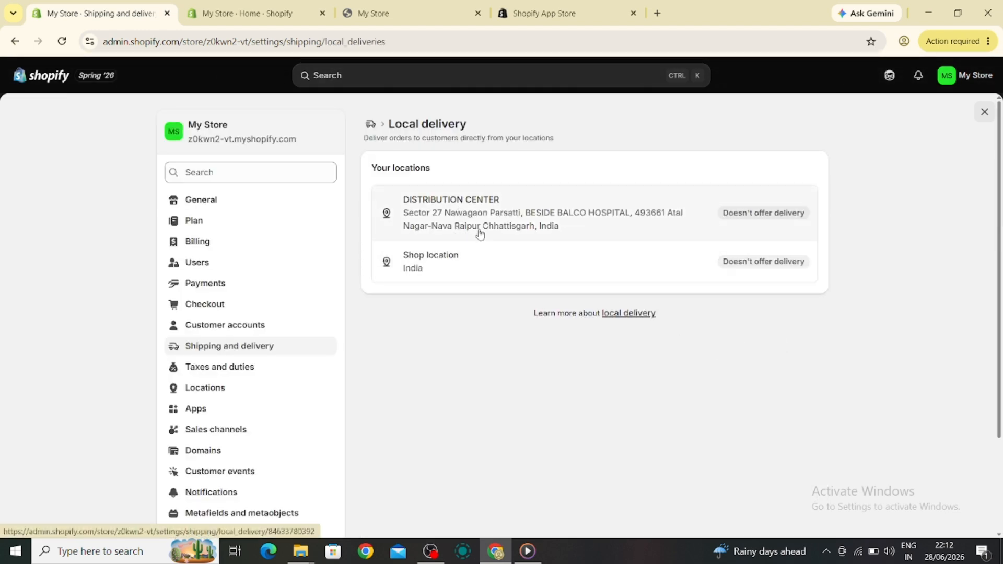
click(455, 205)
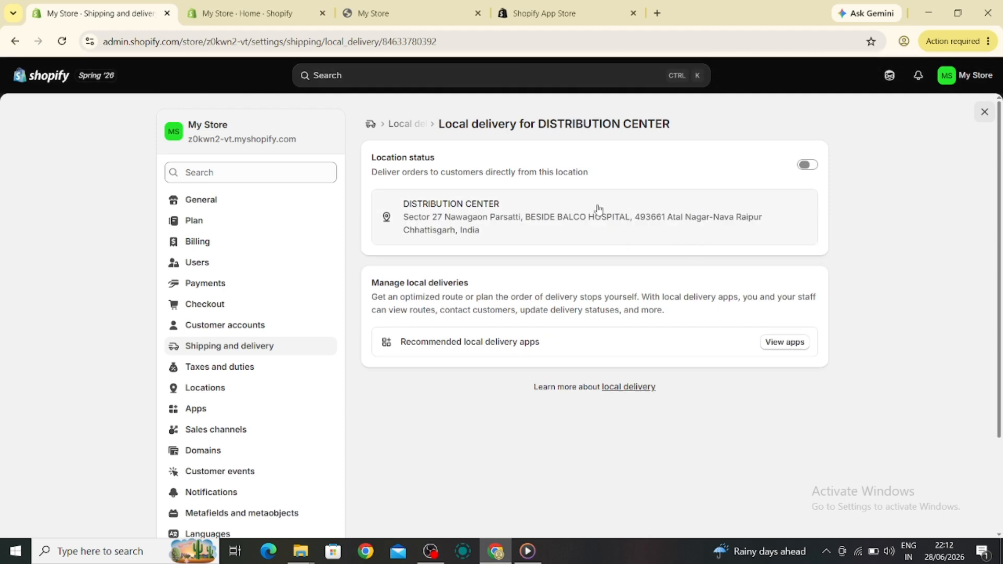
click(805, 168)
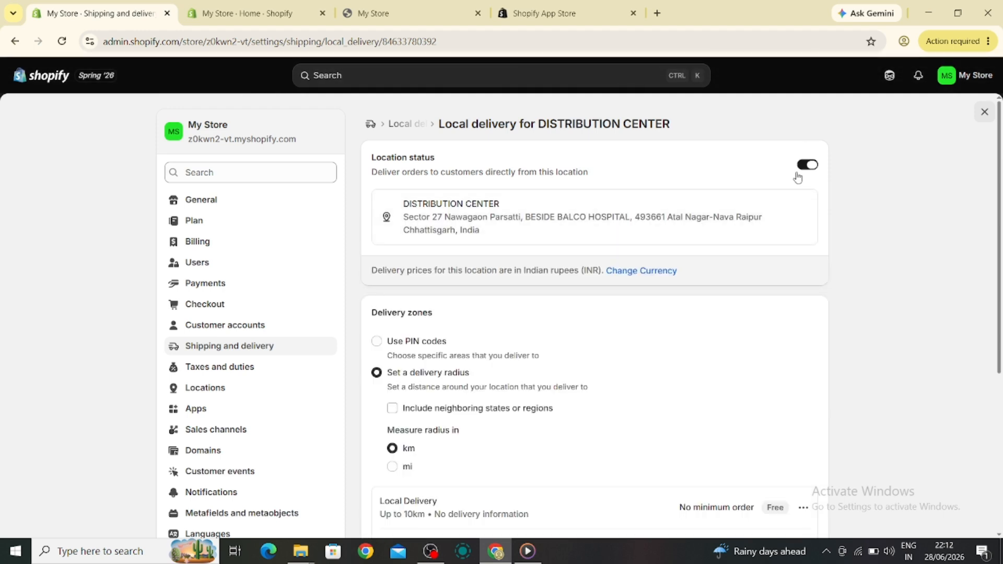
Review the delivery radius options and the existing Local Delivery zone for this location
scroll(414, 377, down, 2)
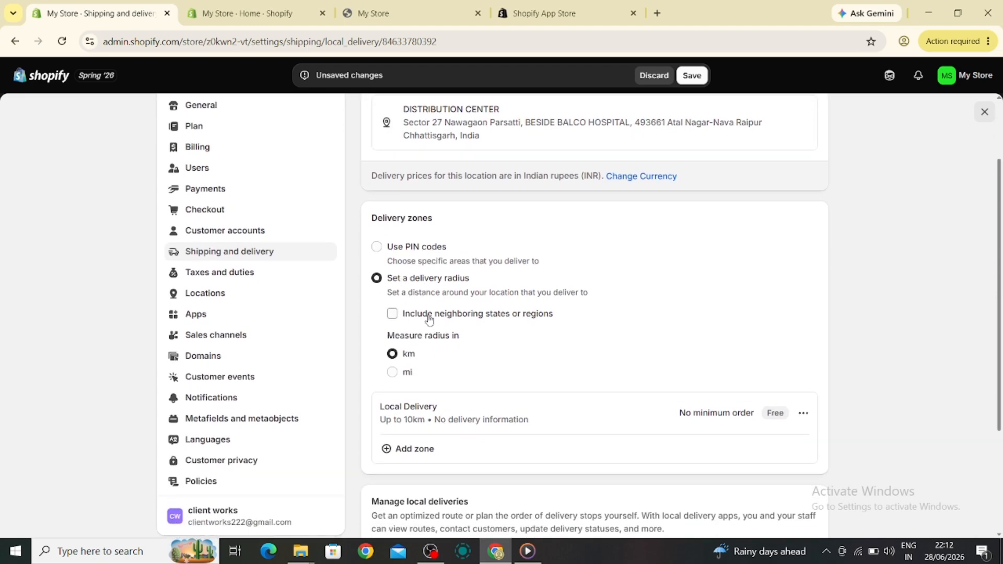
scroll(429, 320, down, 1)
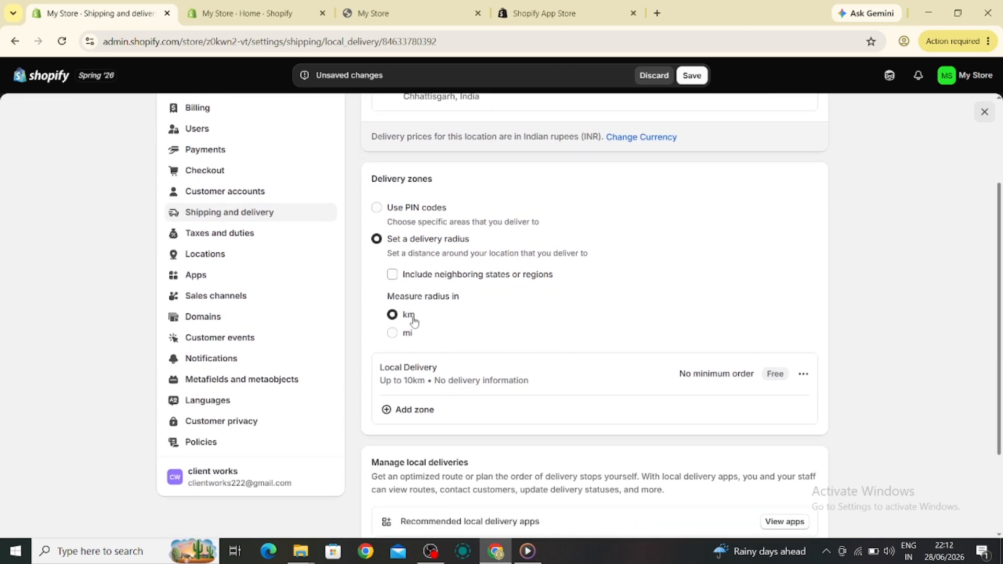
scroll(425, 325, down, 1)
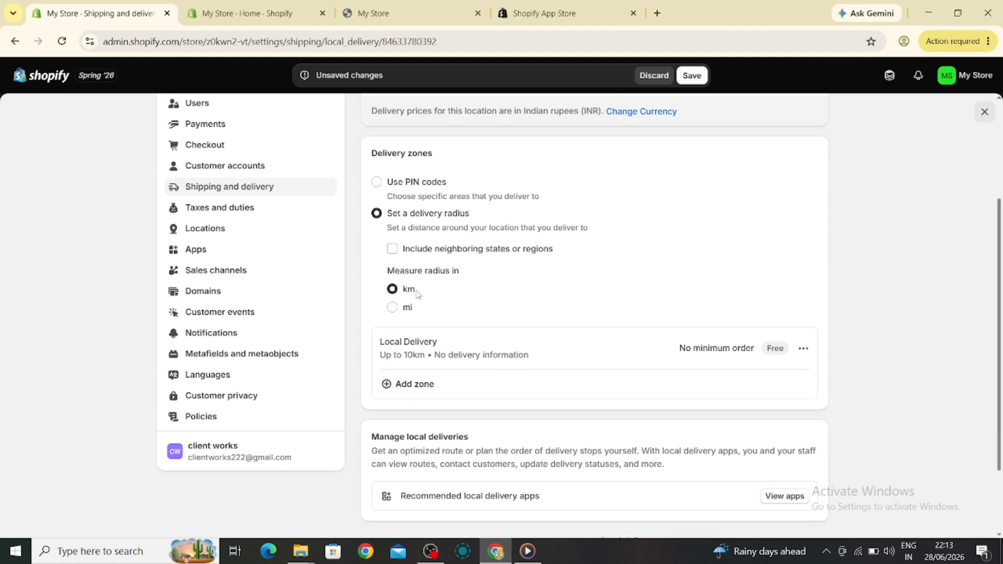
double_click(432, 345)
click(600, 365)
click(803, 349)
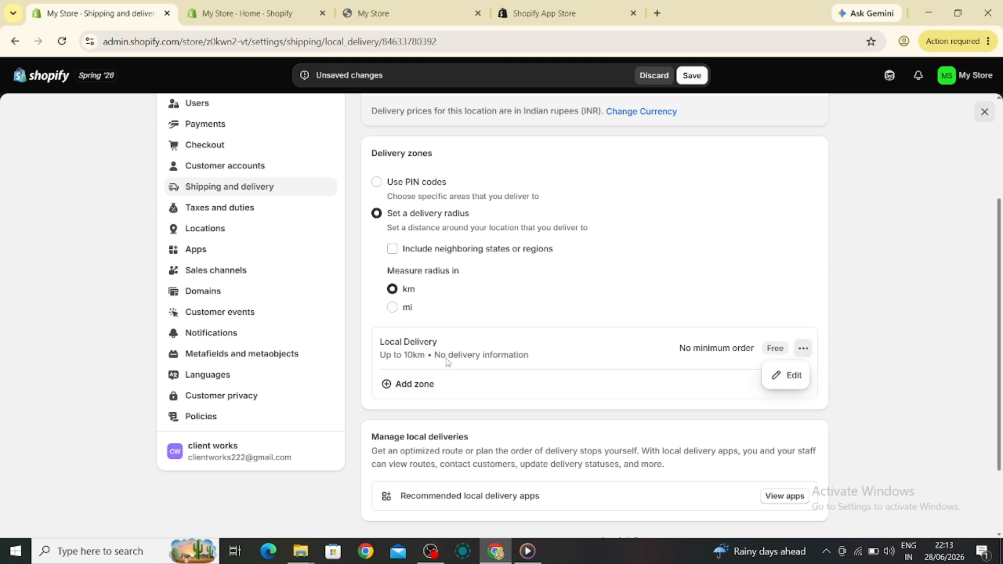
scroll(444, 336, down, 1)
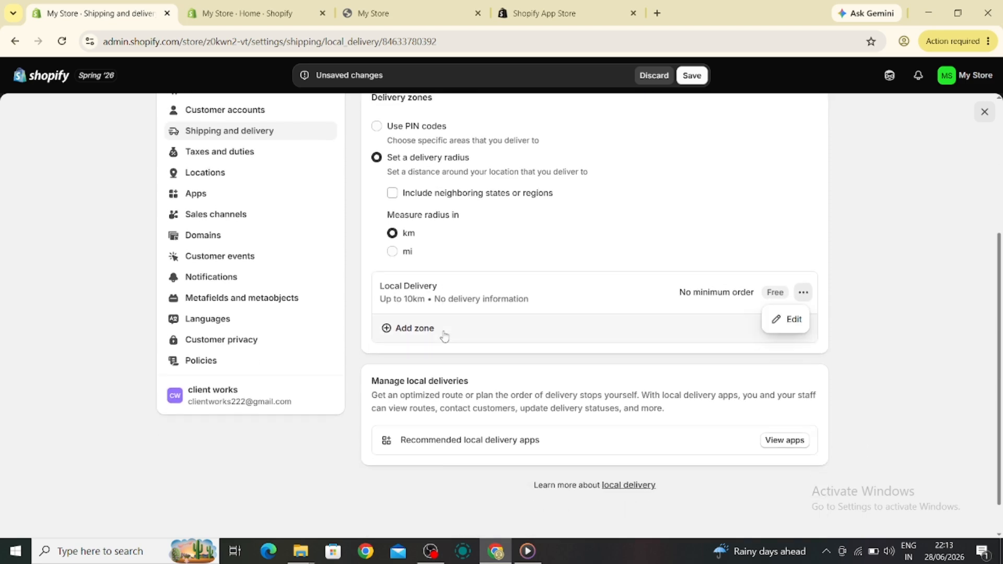
scroll(445, 336, up, 4)
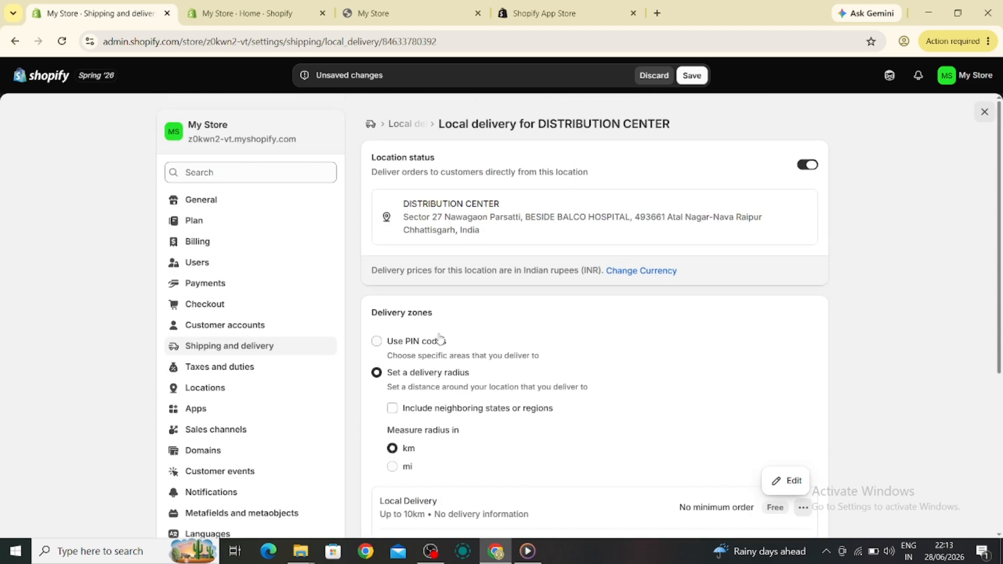
scroll(505, 347, down, 4)
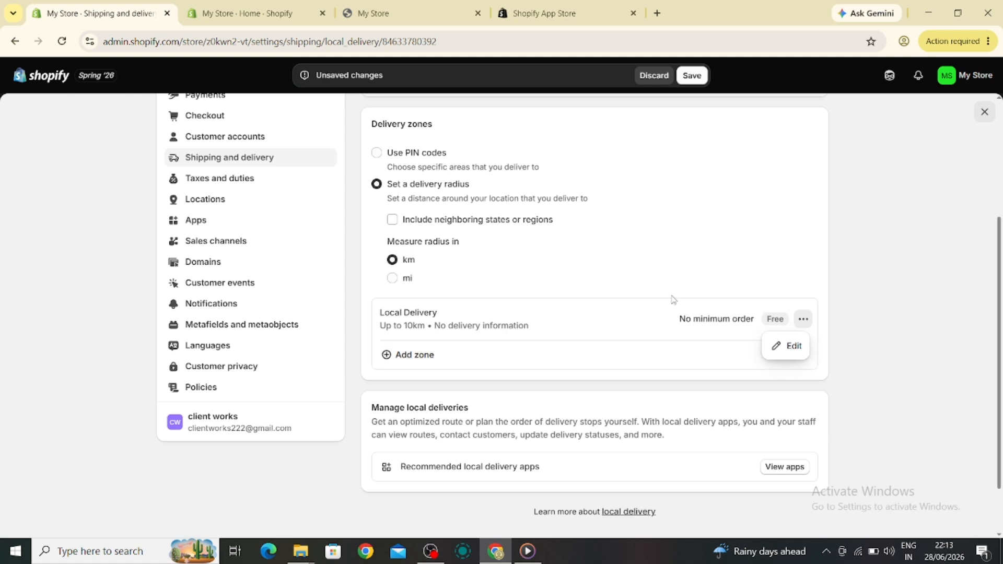
click(710, 323)
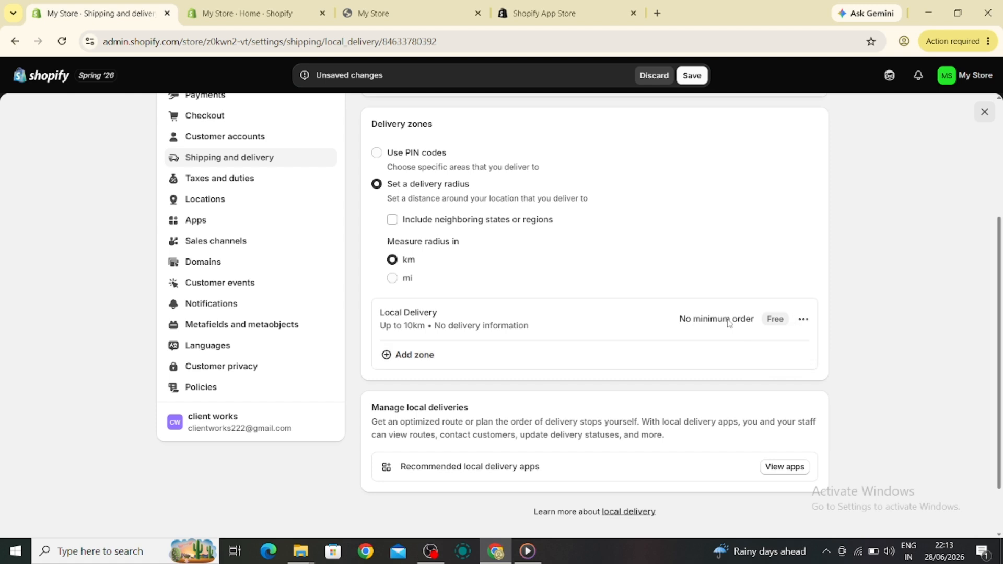
Add a delivery zone up to 15 km with a ₹1,000 minimum order and ₹5,000 delivery price, and save
click(407, 357)
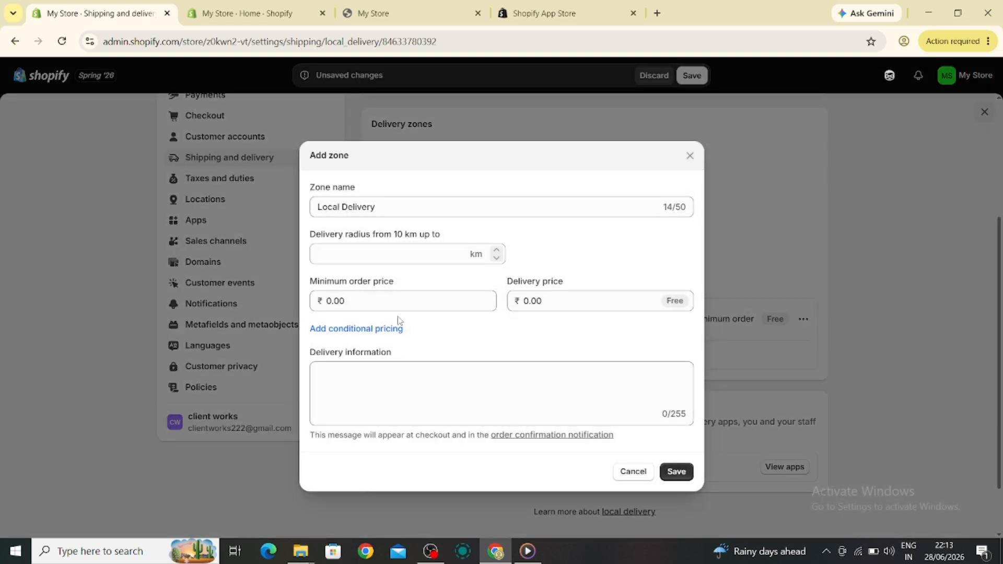
click(329, 301)
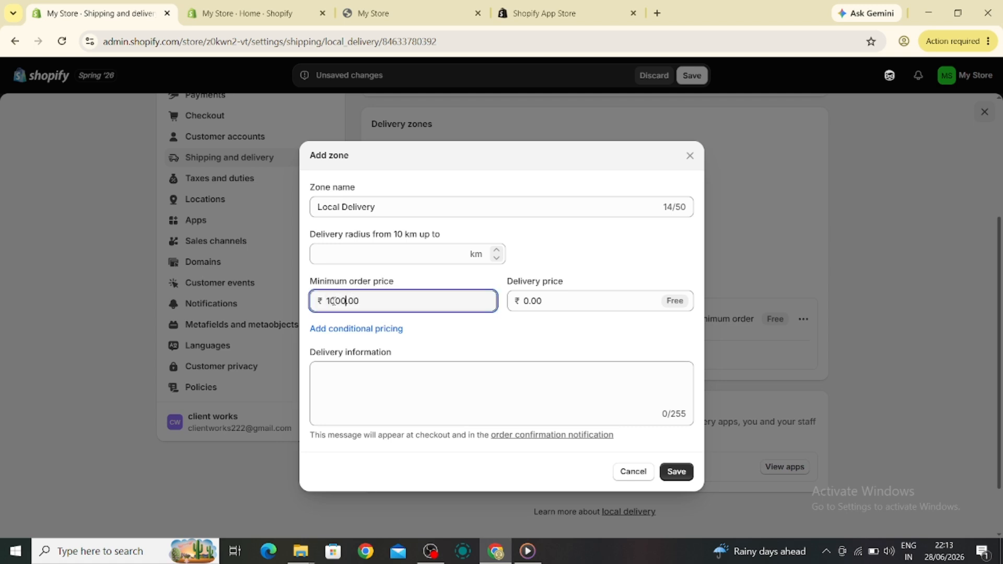
click(530, 299)
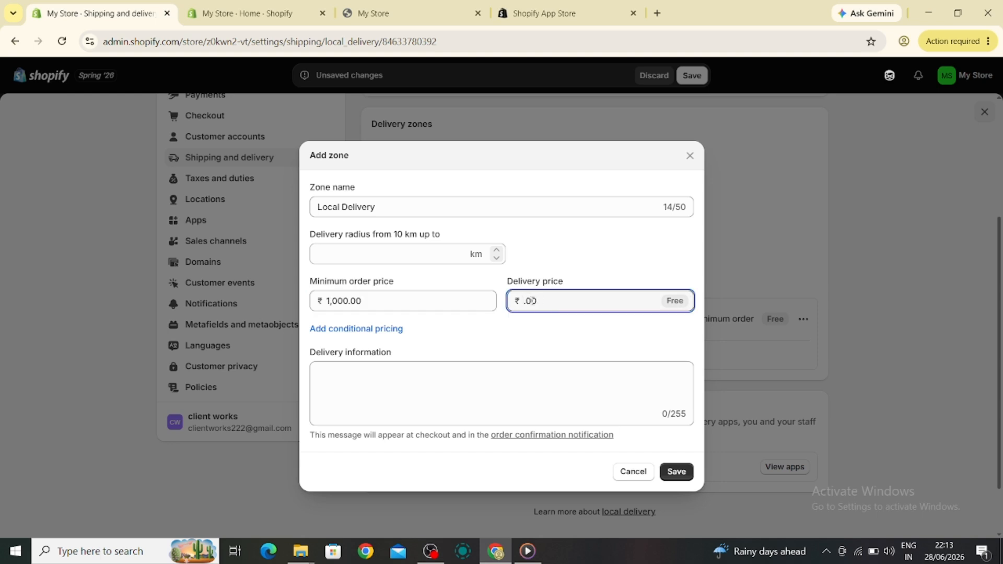
text(5000)
click(394, 209)
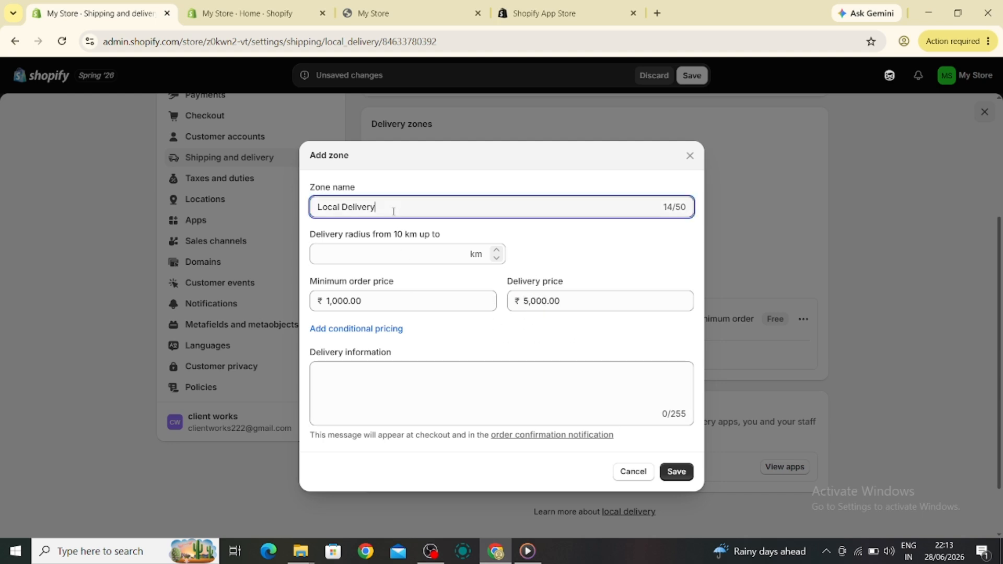
click(390, 421)
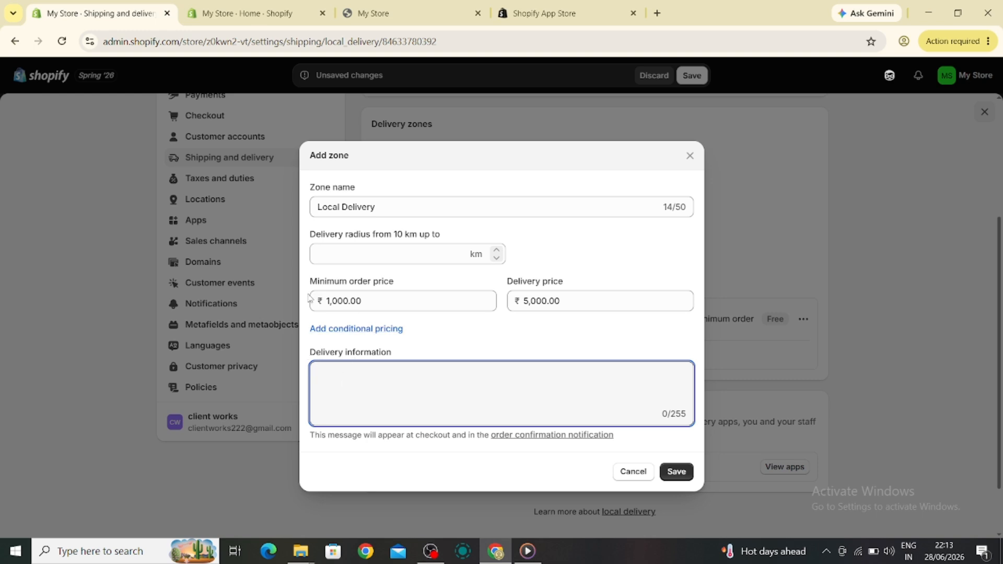
click(397, 254)
text(15)
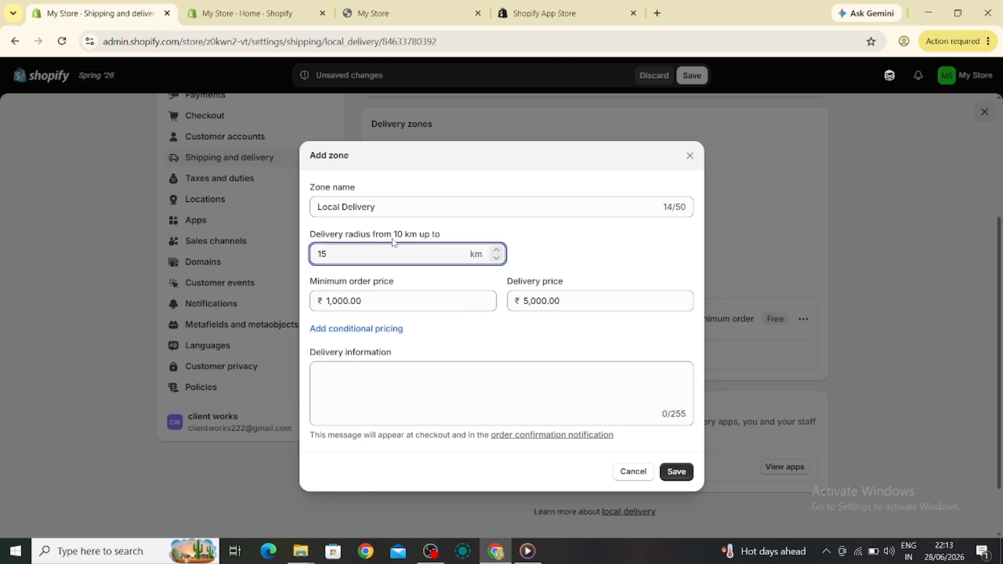
click(668, 469)
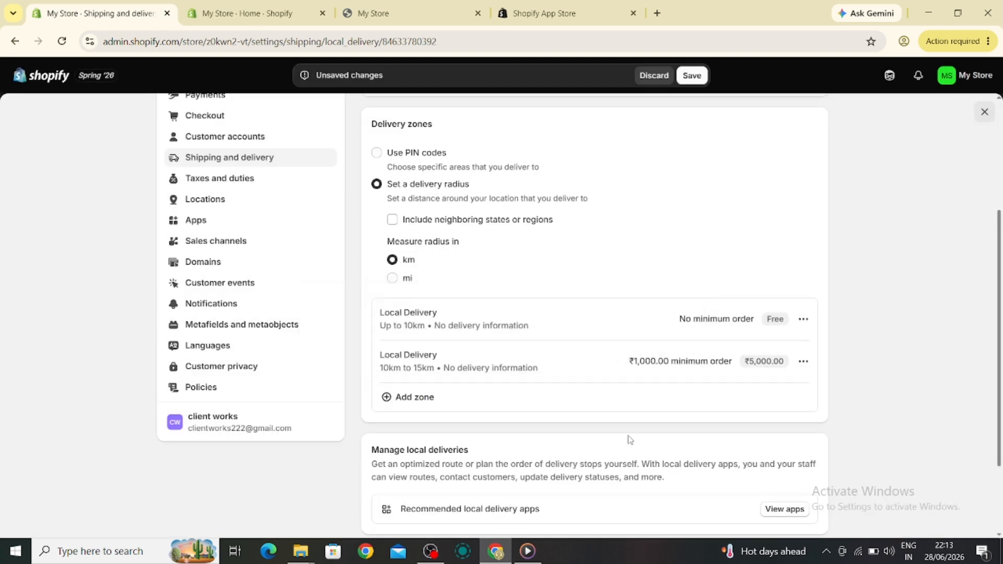
key(ctrl+s)
Open in-store pickup settings for the DISTRIBUTION CENTER location and switch its pickup location status on
click(231, 158)
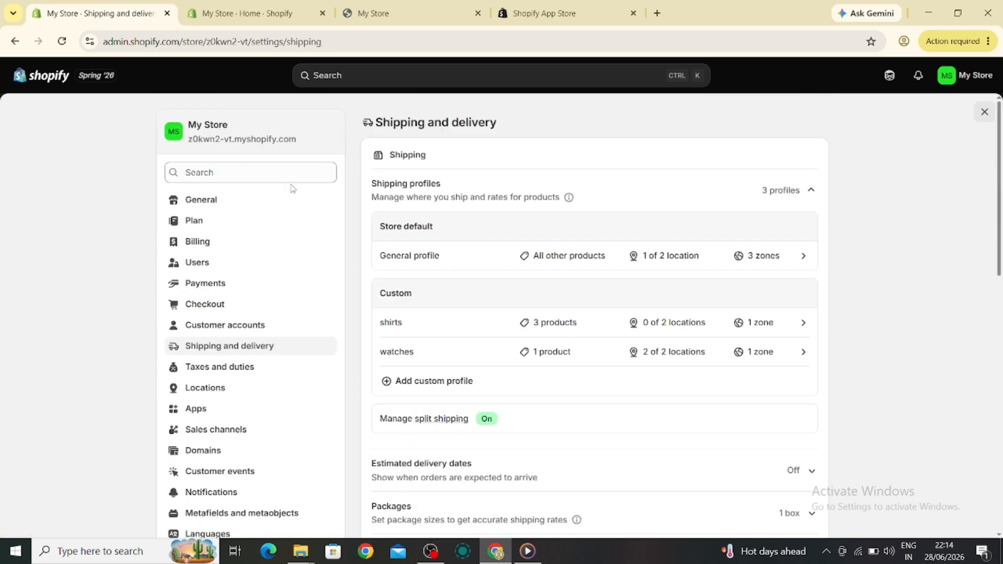
scroll(511, 352, down, 9)
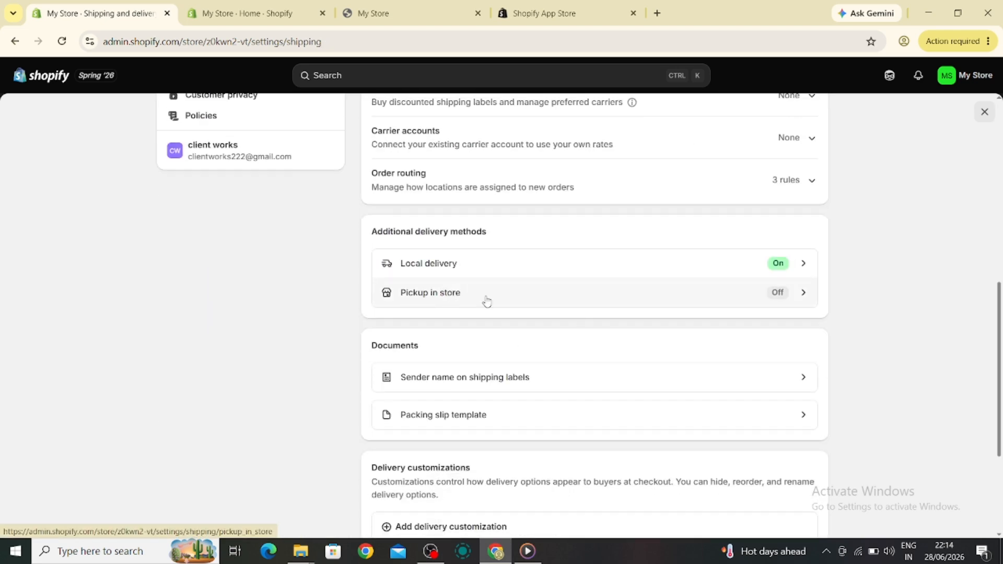
click(773, 296)
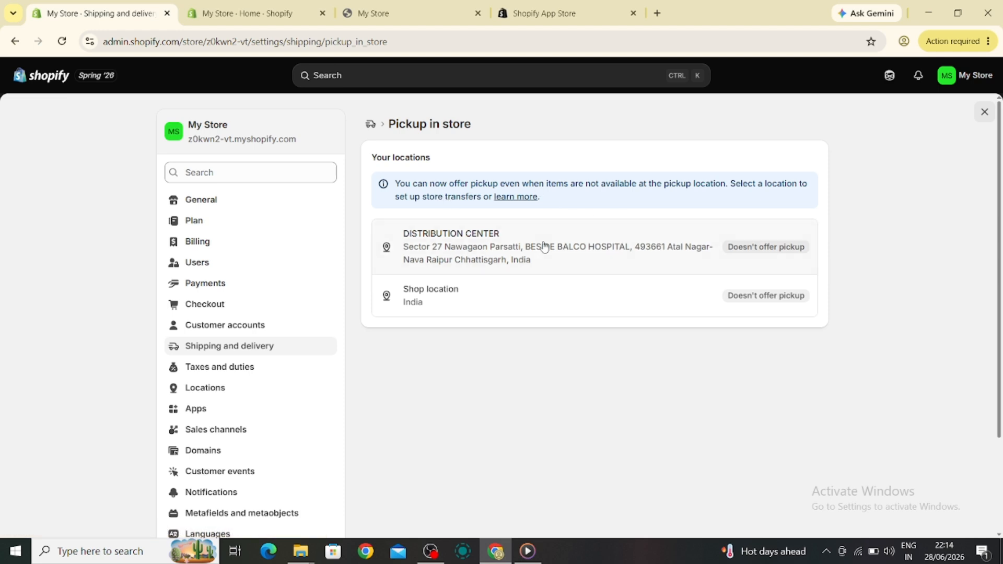
click(501, 230)
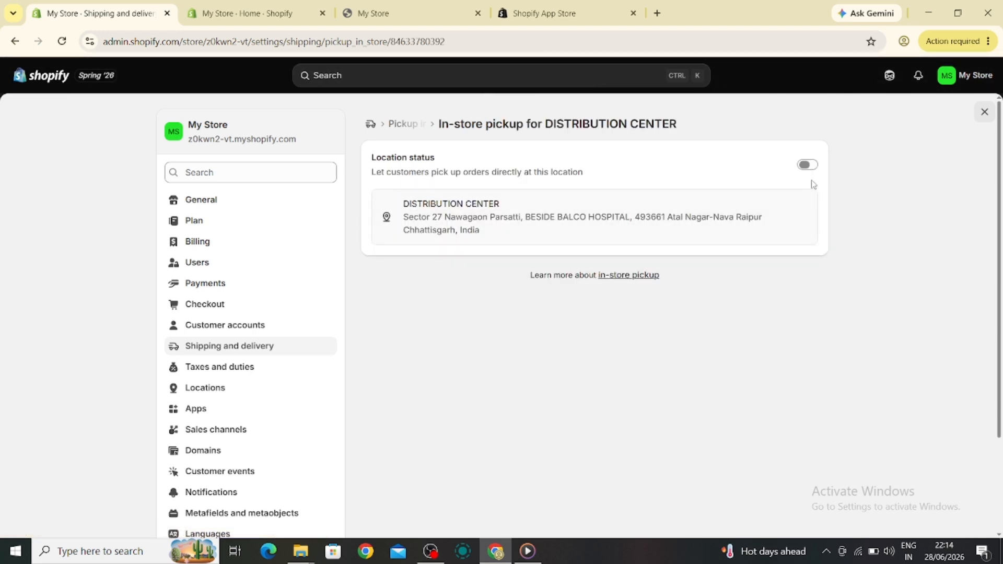
click(807, 164)
scroll(495, 172, down, 3)
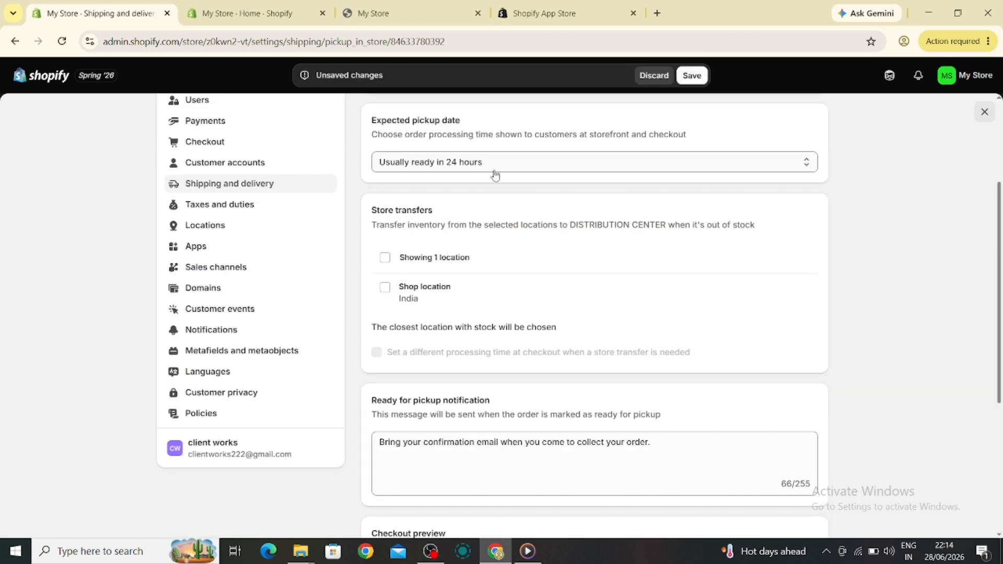
Set the expected pickup date to "Usually ready in 4 hours"
click(493, 166)
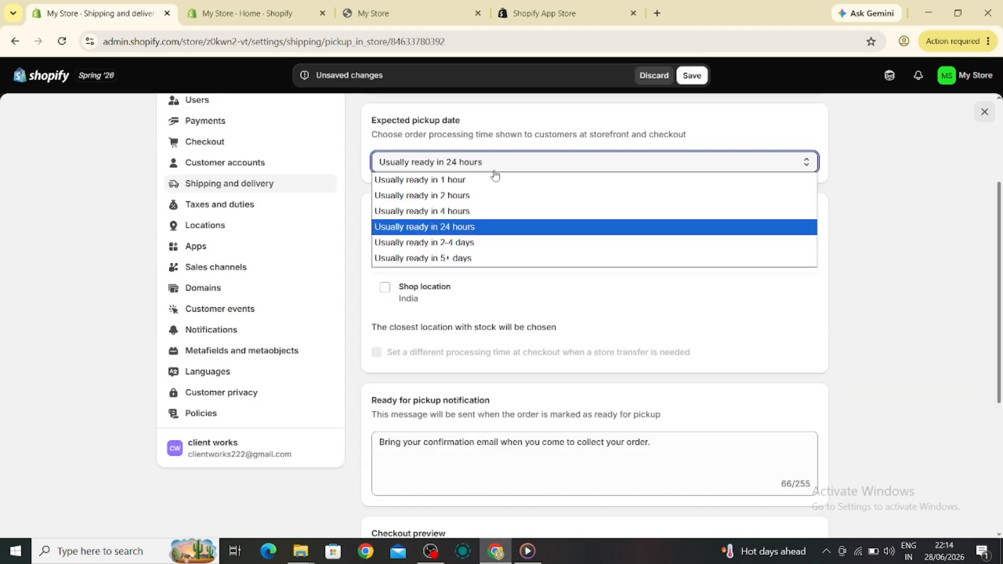
click(458, 216)
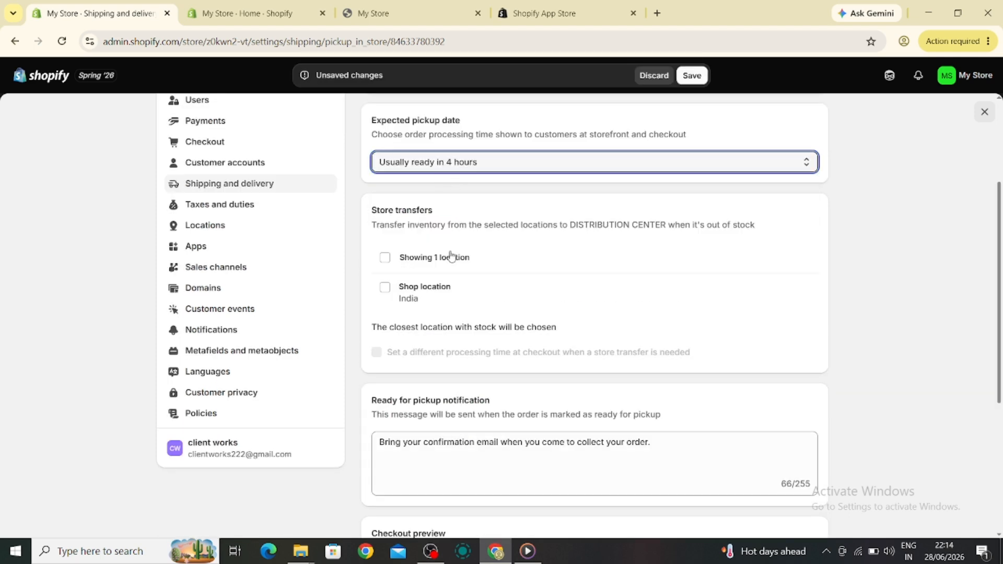
scroll(424, 258, down, 3)
scroll(427, 257, down, 2)
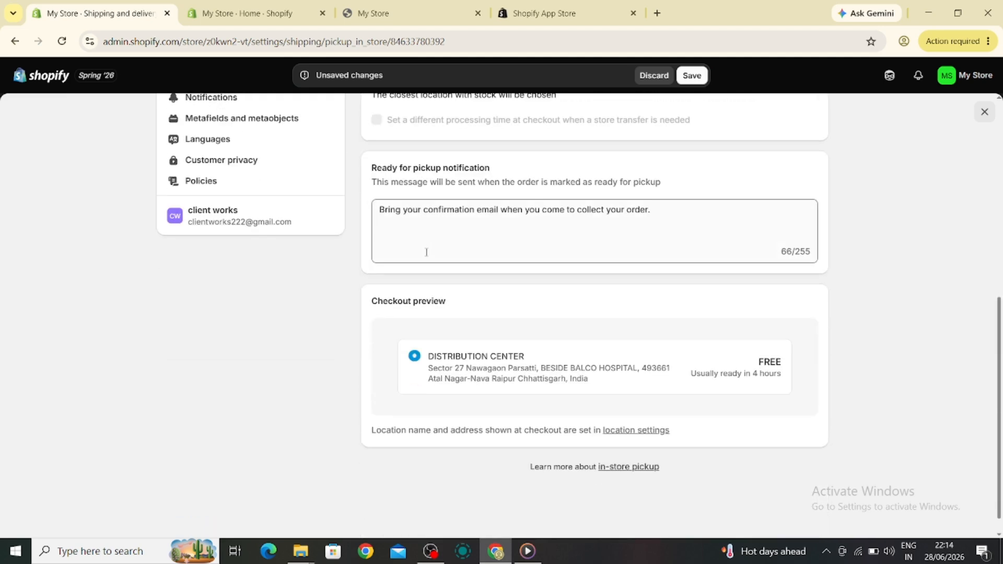
scroll(426, 259, up, 5)
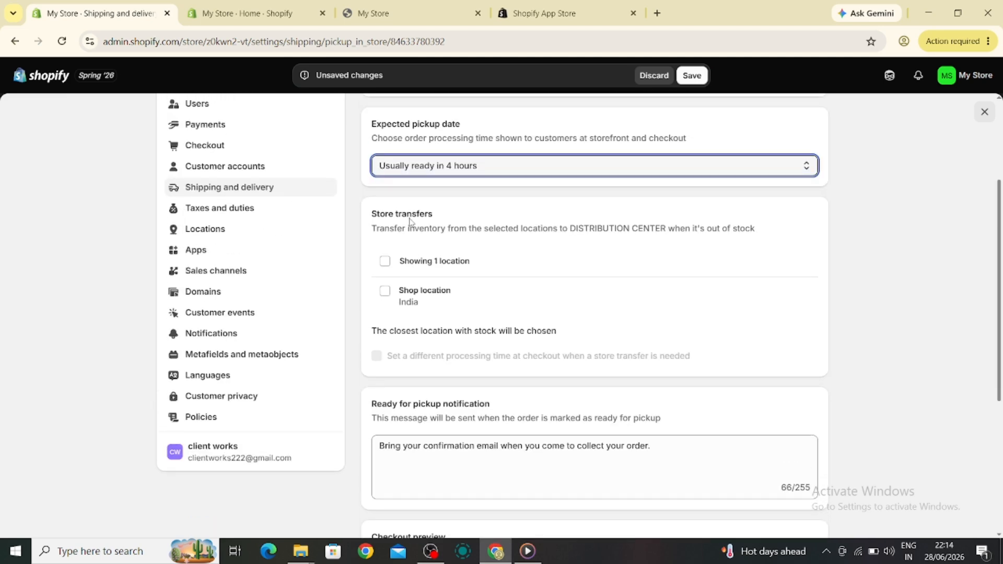
Enable store transfers from Shop location to DISTRIBUTION CENTER and save the in-store pickup settings
click(392, 264)
scroll(459, 283, down, 2)
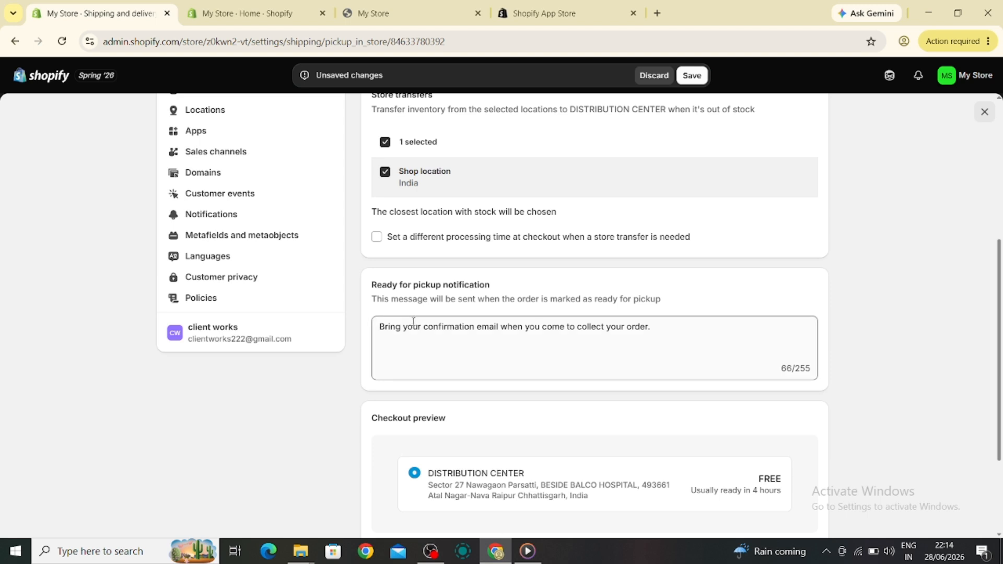
click(413, 325)
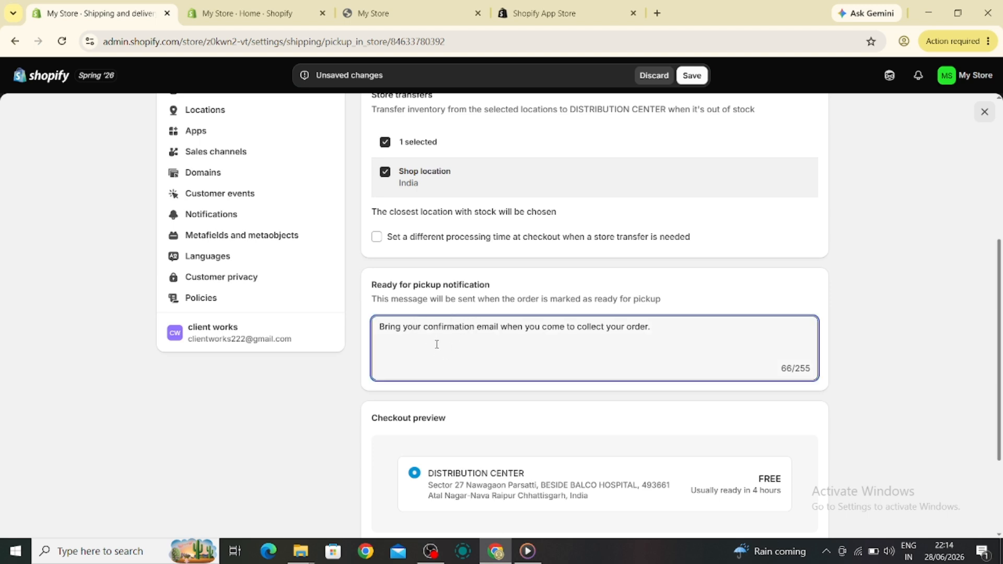
scroll(437, 346, down, 2)
scroll(437, 343, up, 3)
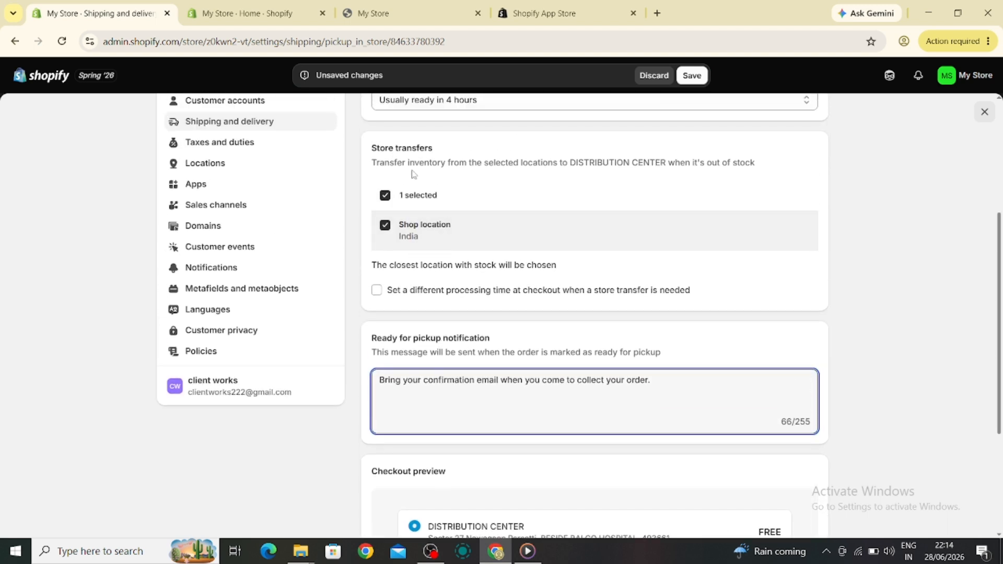
scroll(436, 288, down, 4)
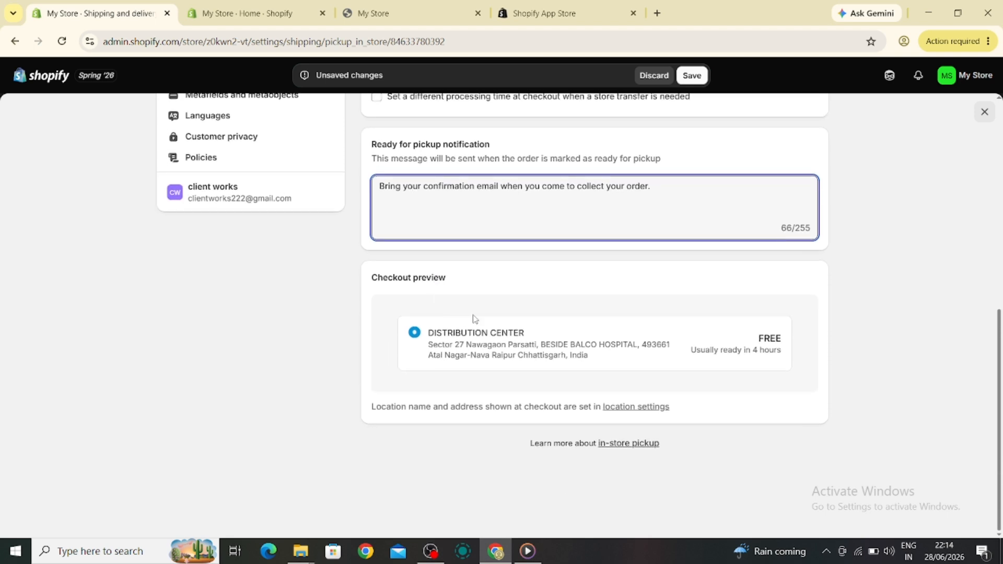
click(433, 297)
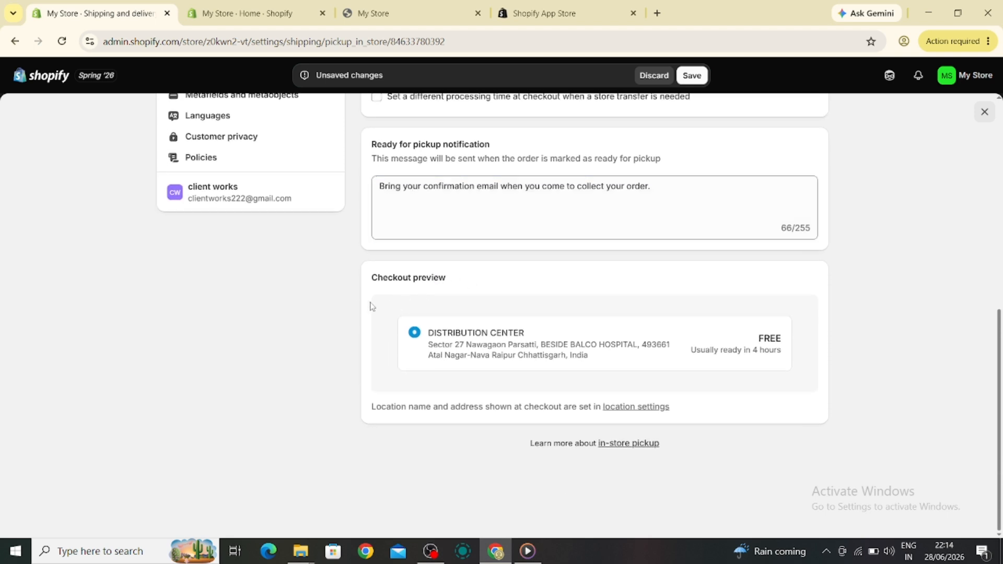
scroll(503, 330, up, 7)
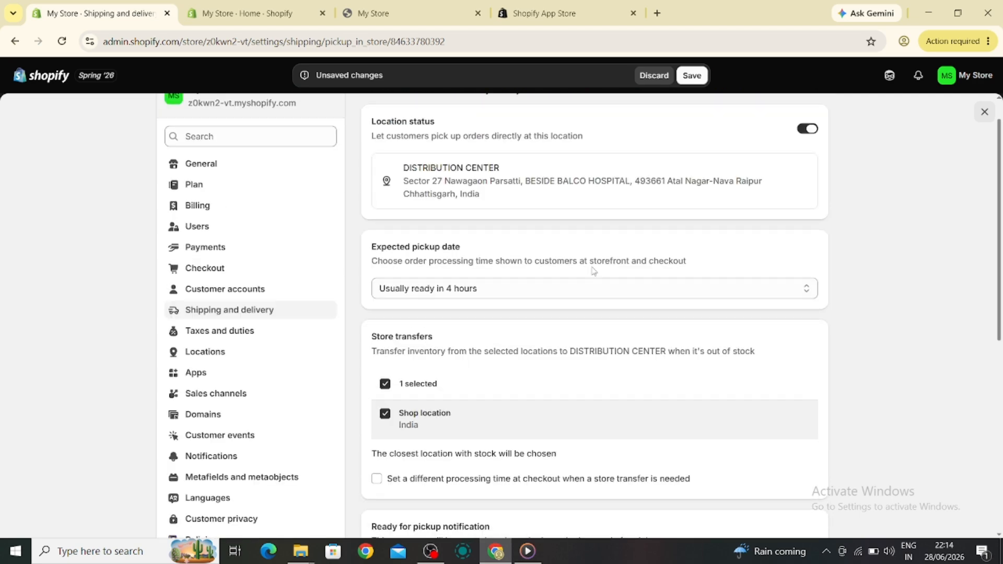
scroll(592, 273, up, 1)
click(679, 80)
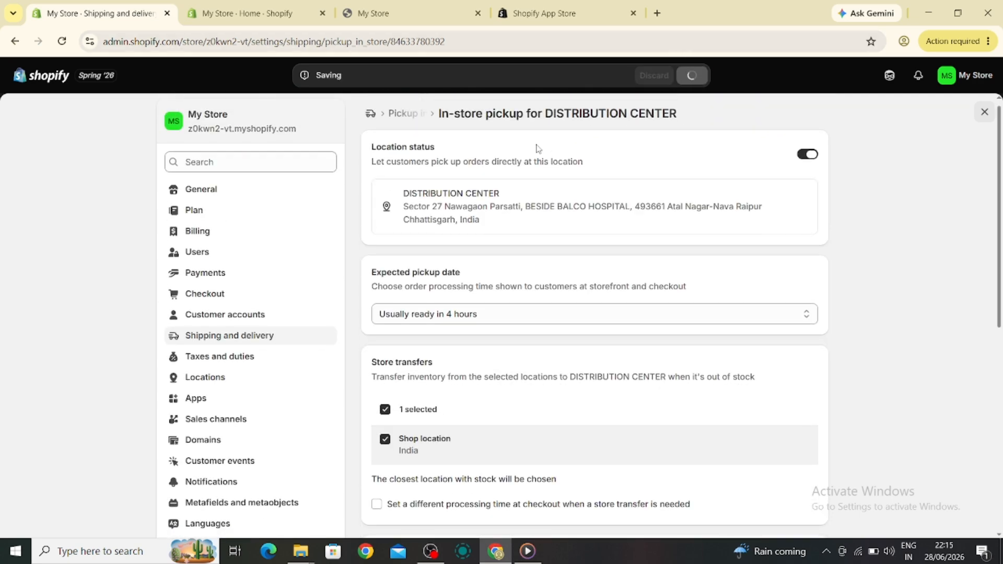
Look over the admin theme and storefront tabs, then return to the pickup settings
click(244, 7)
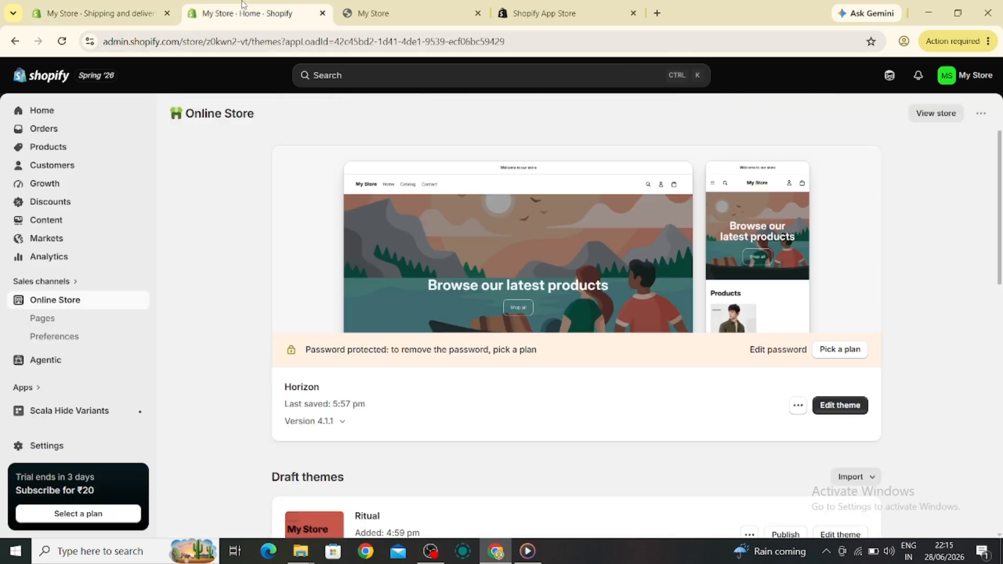
click(339, 17)
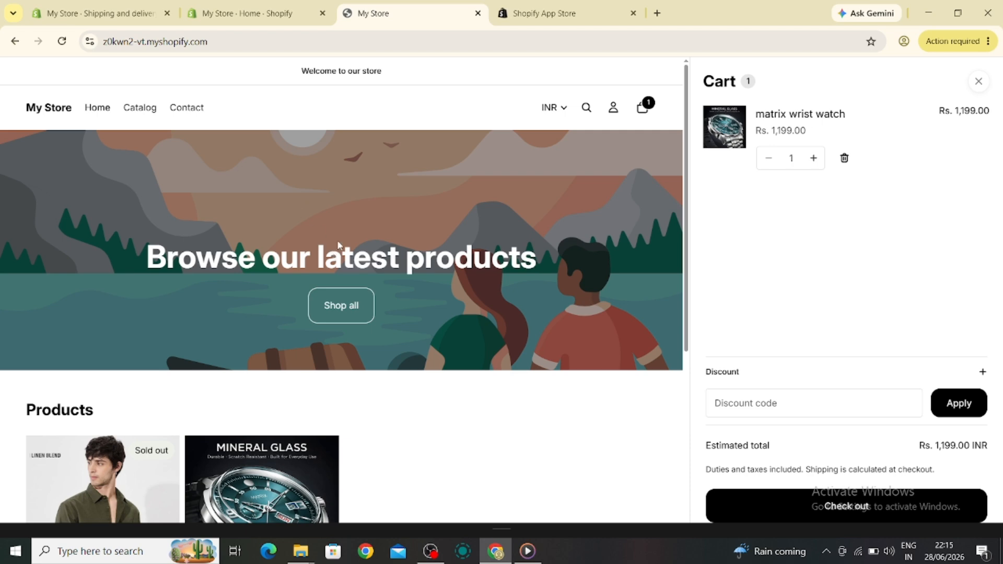
click(90, 10)
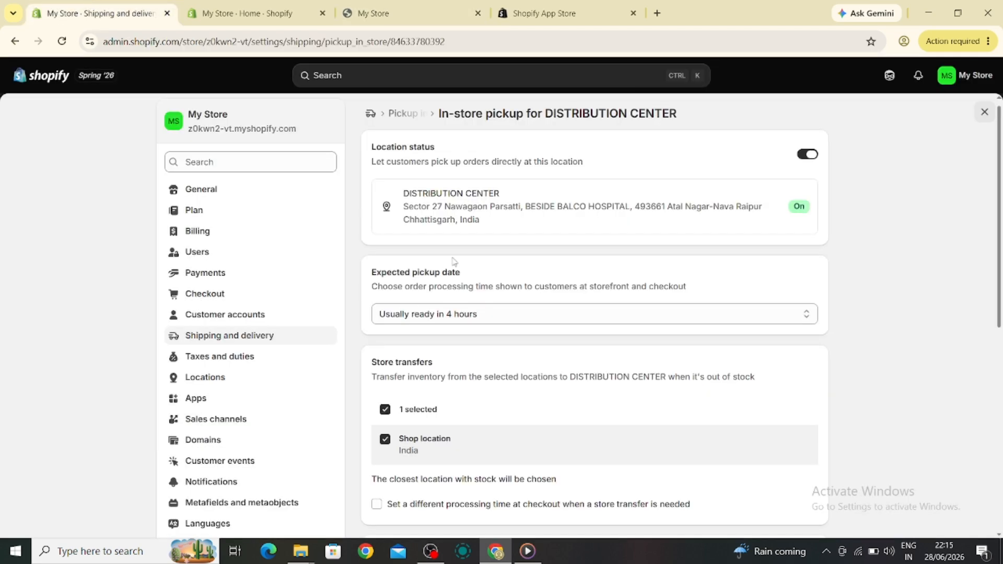
scroll(435, 284, down, 4)
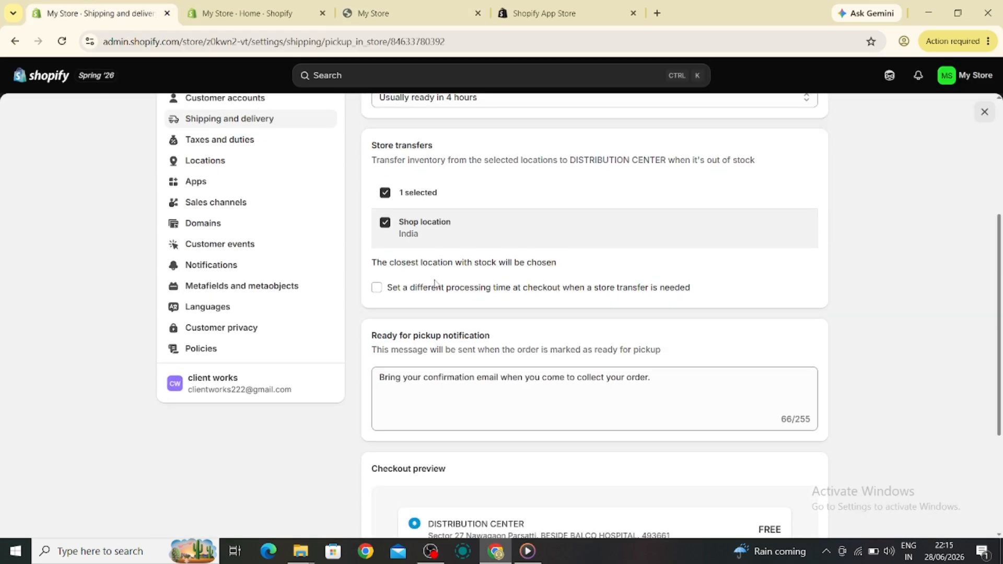
scroll(435, 287, up, 5)
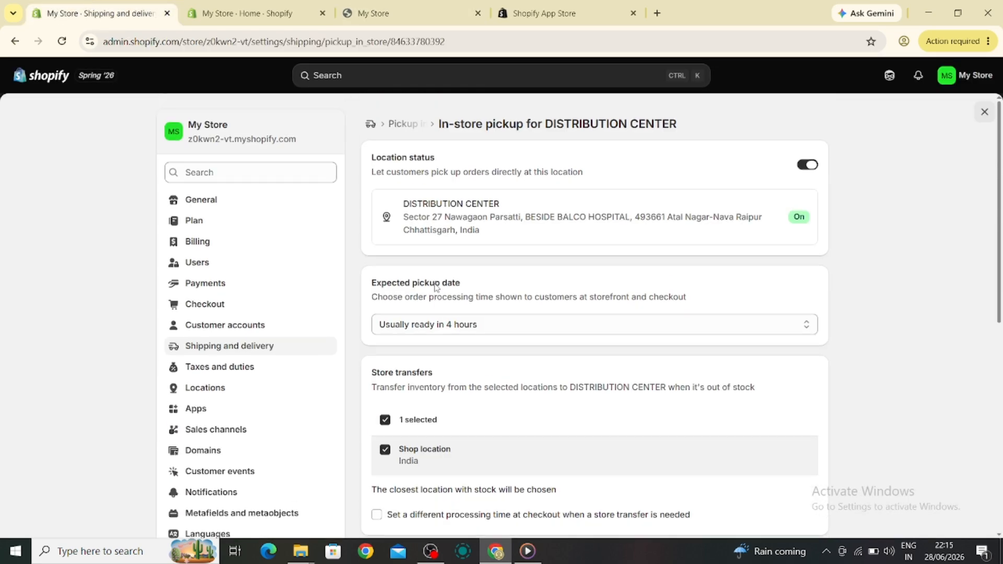
Return to the Shipping and delivery settings and review the status of the additional delivery methods
click(248, 345)
scroll(473, 338, down, 8)
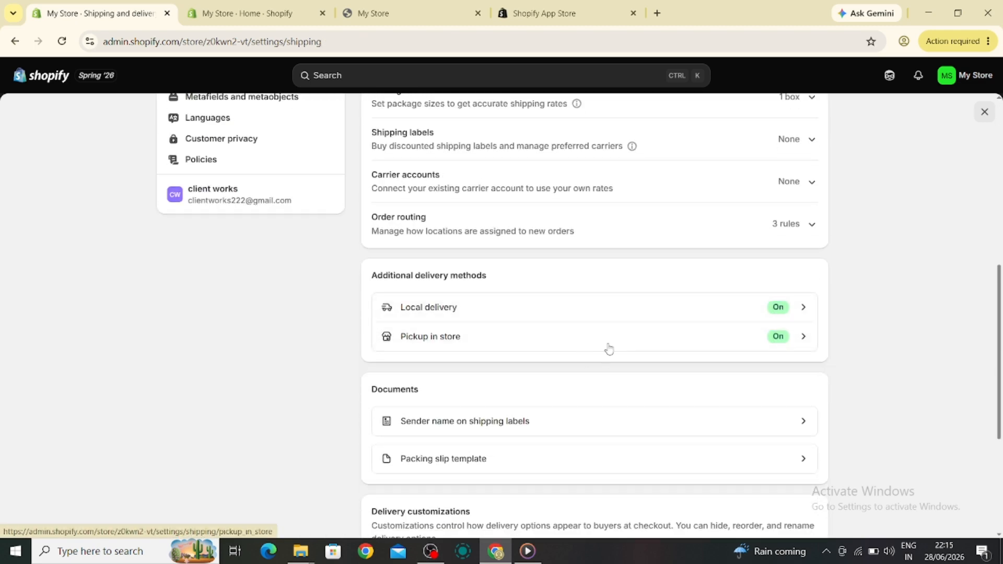
scroll(504, 332, up, 8)
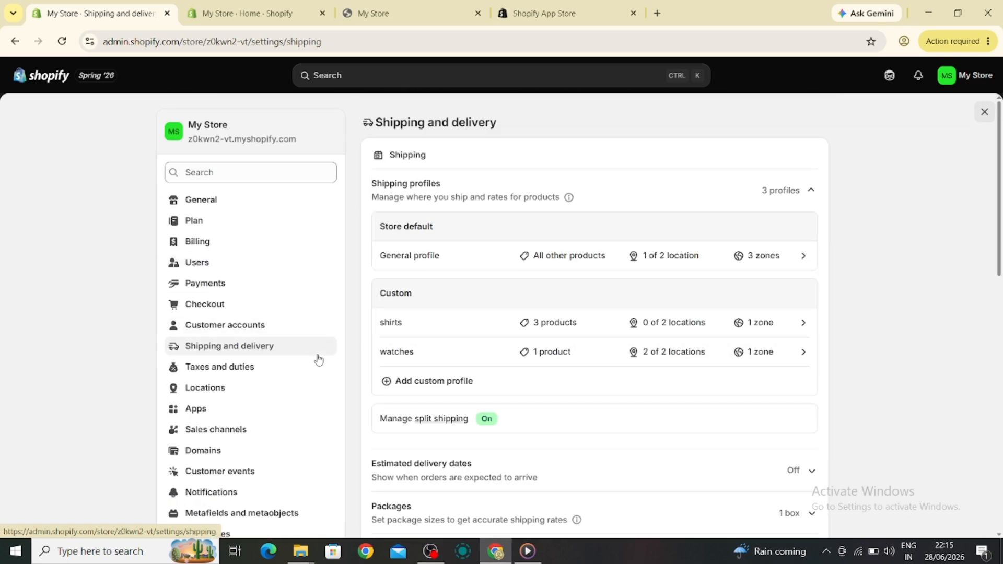
scroll(226, 306, down, 1)
scroll(268, 307, down, 8)
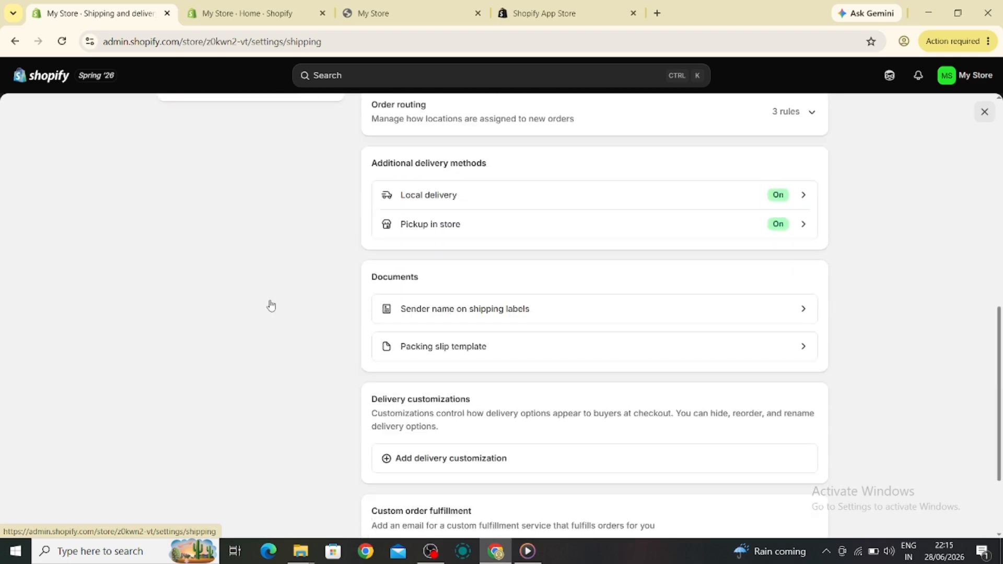
scroll(271, 306, up, 1)
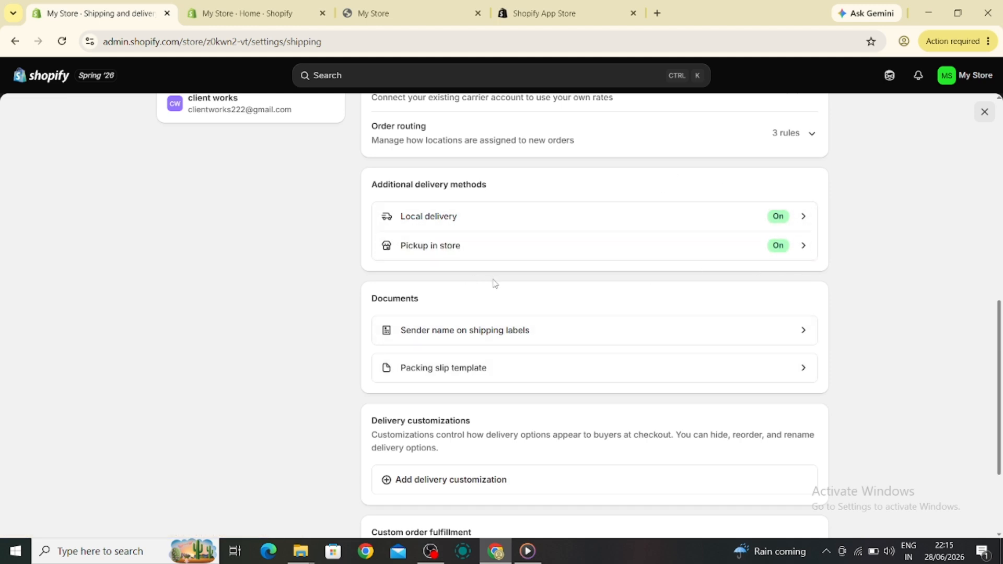
scroll(494, 284, up, 2)
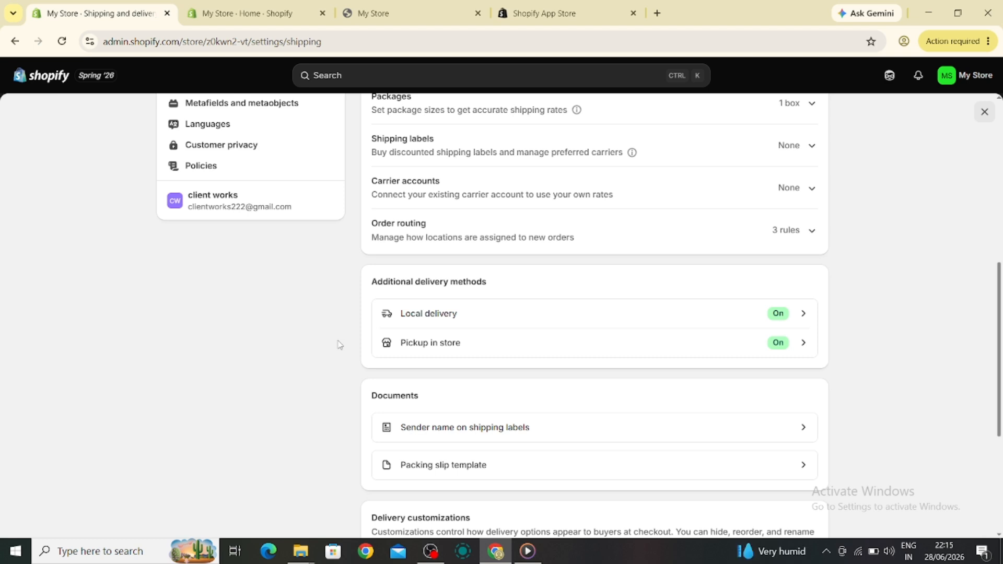
scroll(433, 282, up, 8)
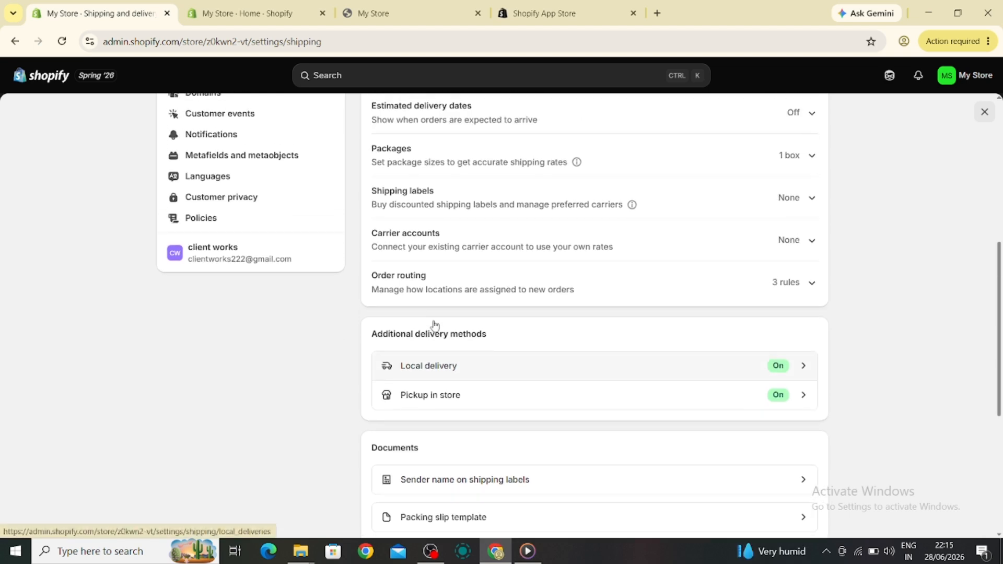